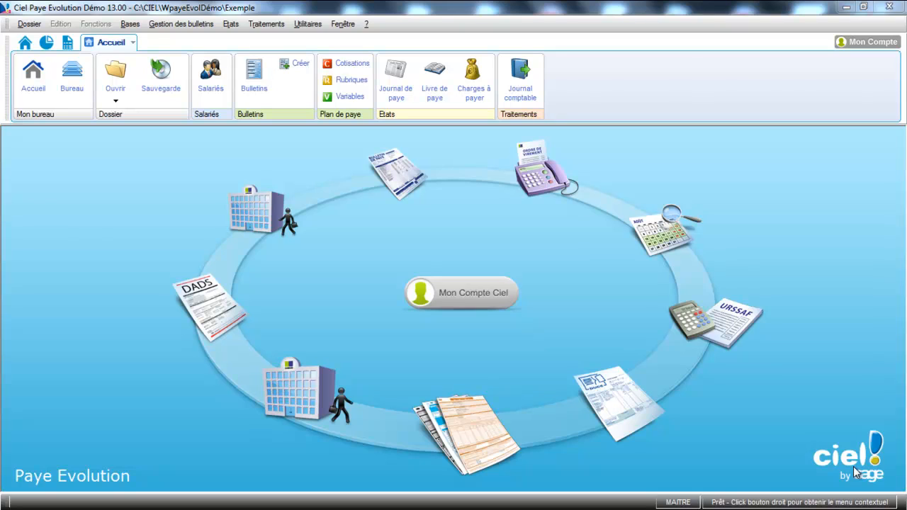
# Step: Open the payslip list, examine the lines and variables of the last July payslip, and close it
pyautogui.click(249, 92)
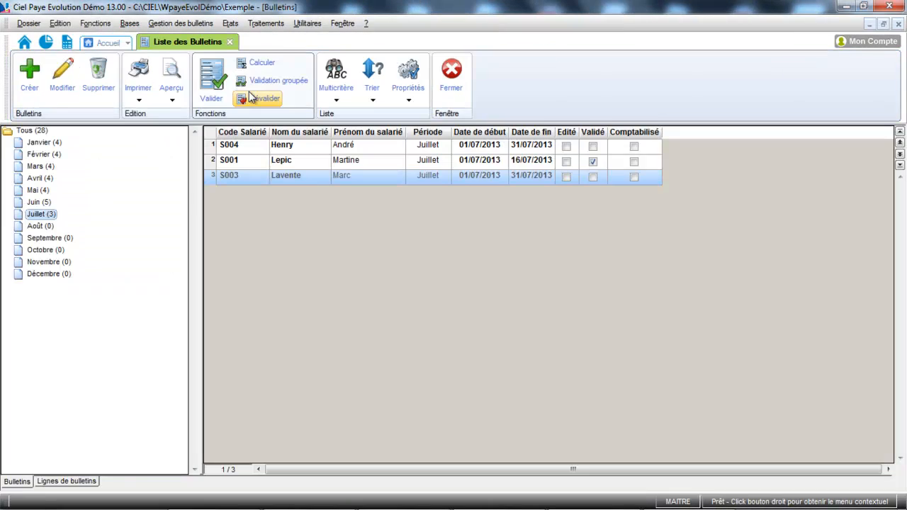
pyautogui.doubleClick(297, 174)
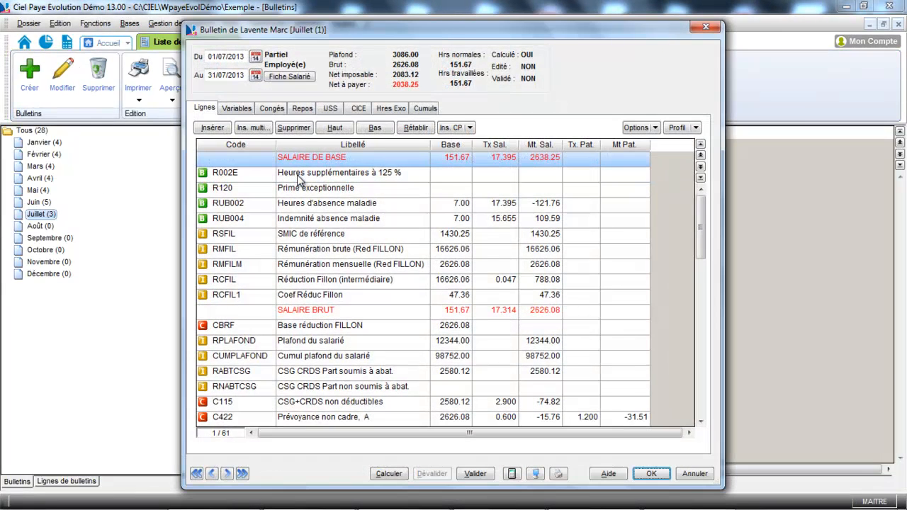
pyautogui.click(238, 108)
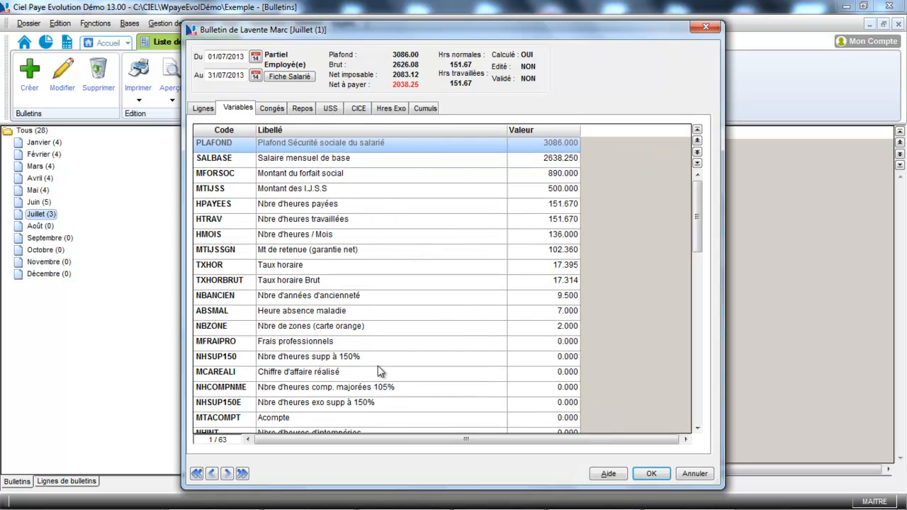
pyautogui.click(646, 475)
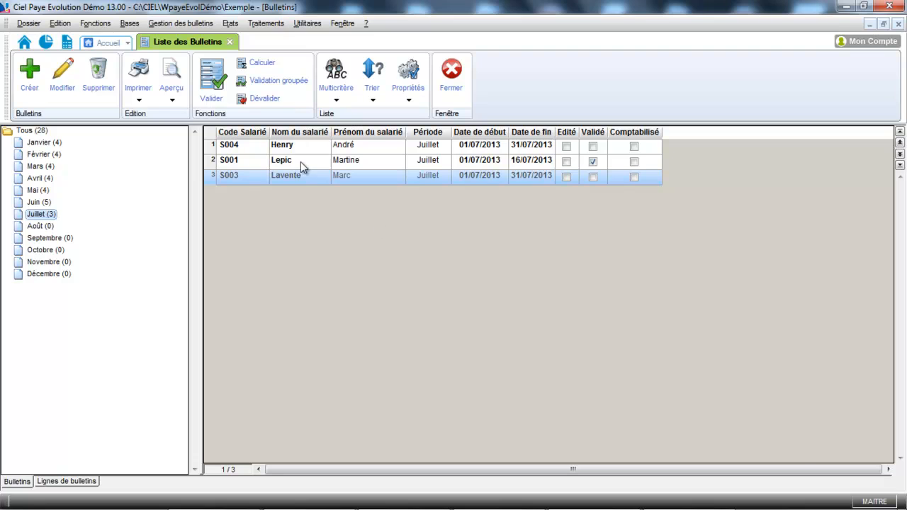
# Step: Open the employee variables entry grid and start editing its VARIABLESSALARIES-MAITRE column format
pyautogui.click(190, 23)
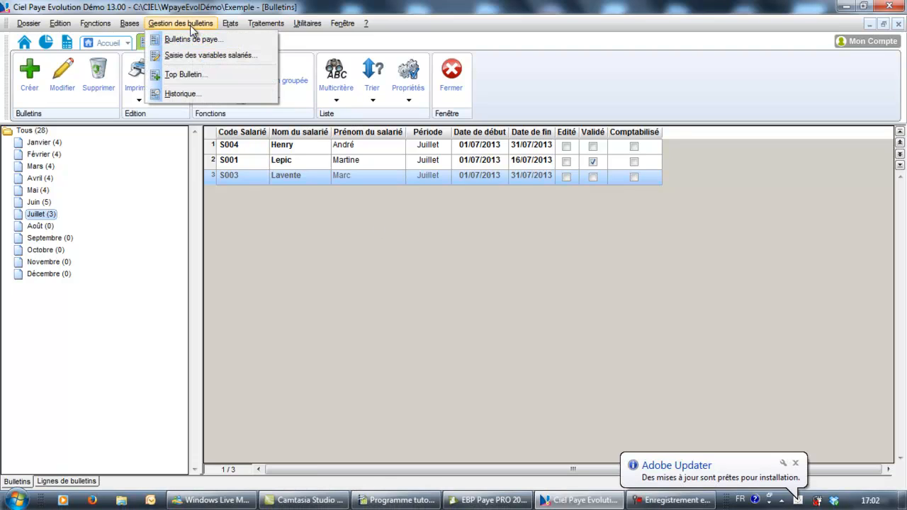
pyautogui.click(190, 55)
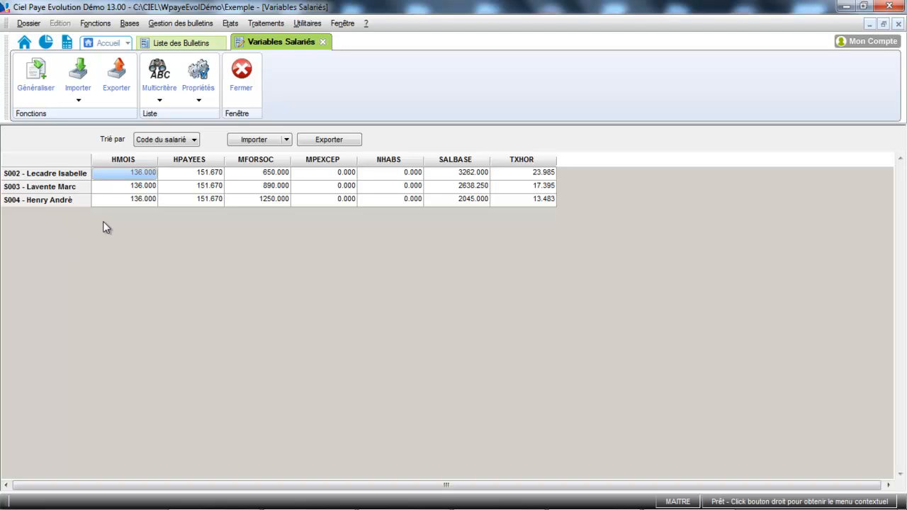
pyautogui.click(176, 141)
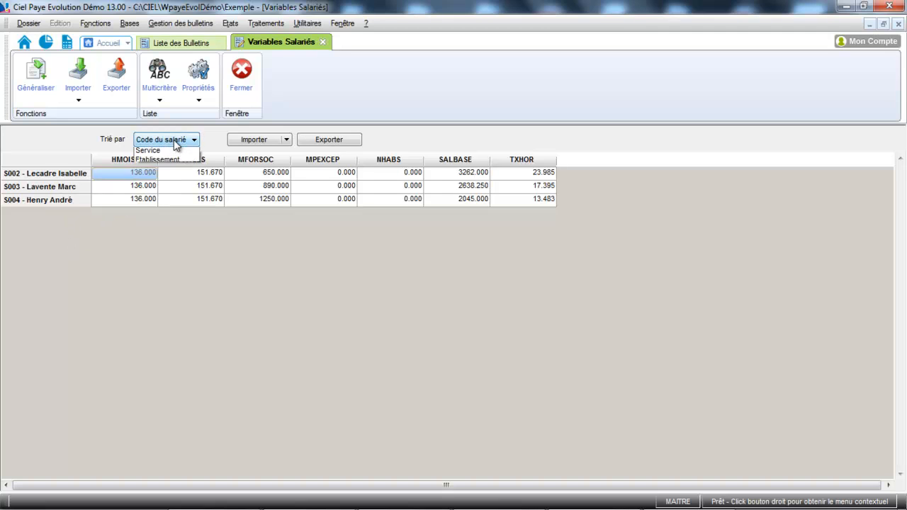
pyautogui.click(124, 192)
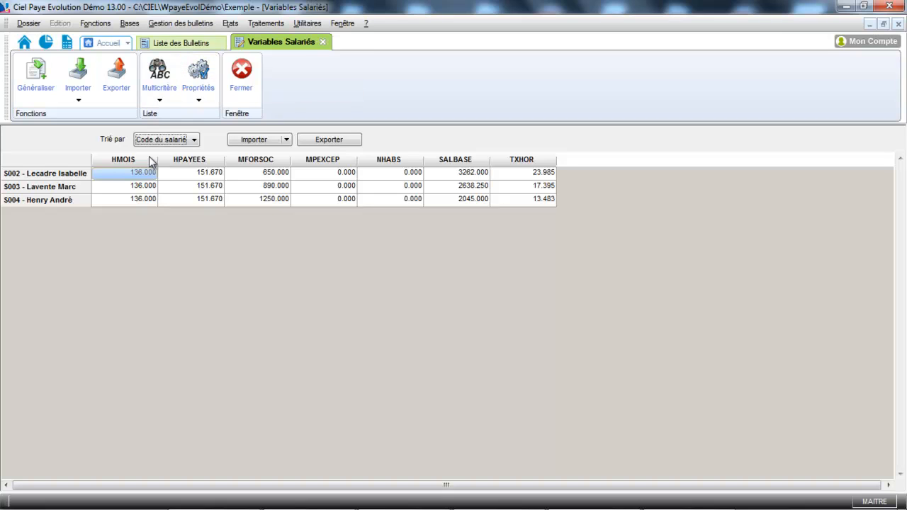
pyautogui.click(195, 71)
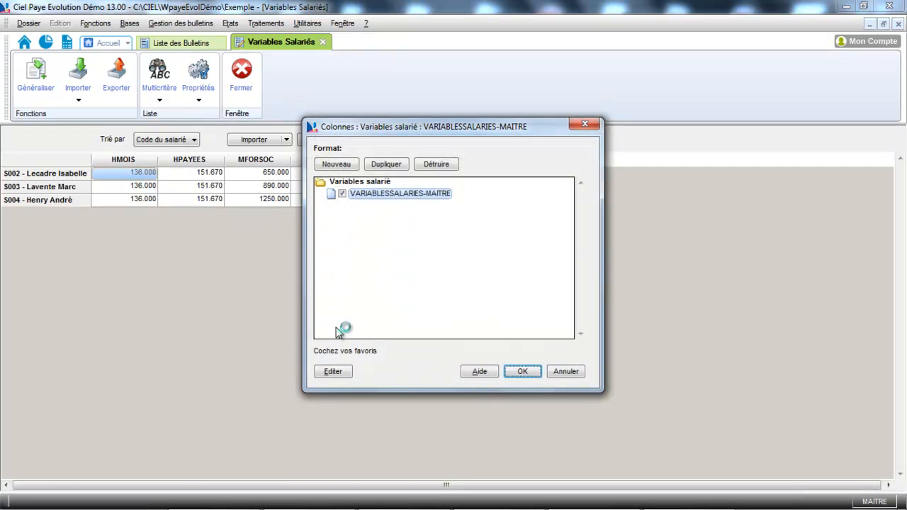
pyautogui.click(333, 372)
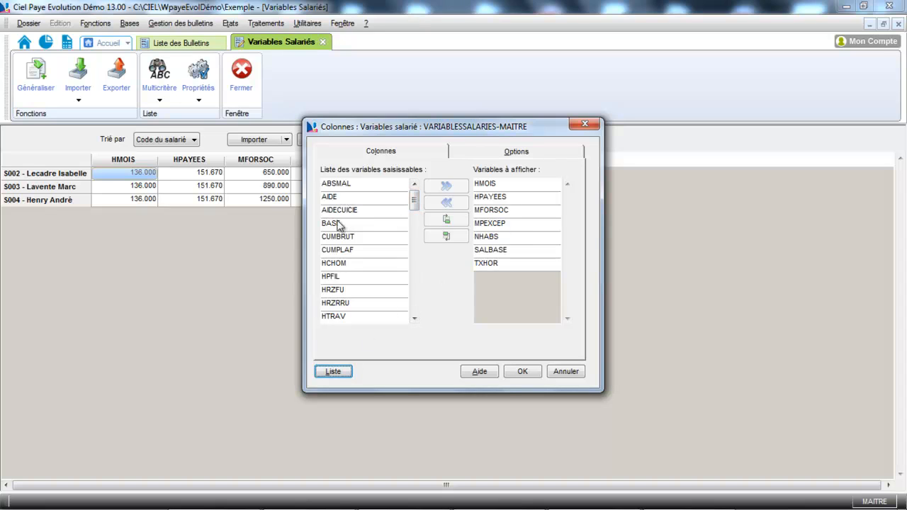
# Step: Look through the whole list of enterable variables available as columns
pyautogui.moveTo(415, 204); pyautogui.dragTo(409, 320)
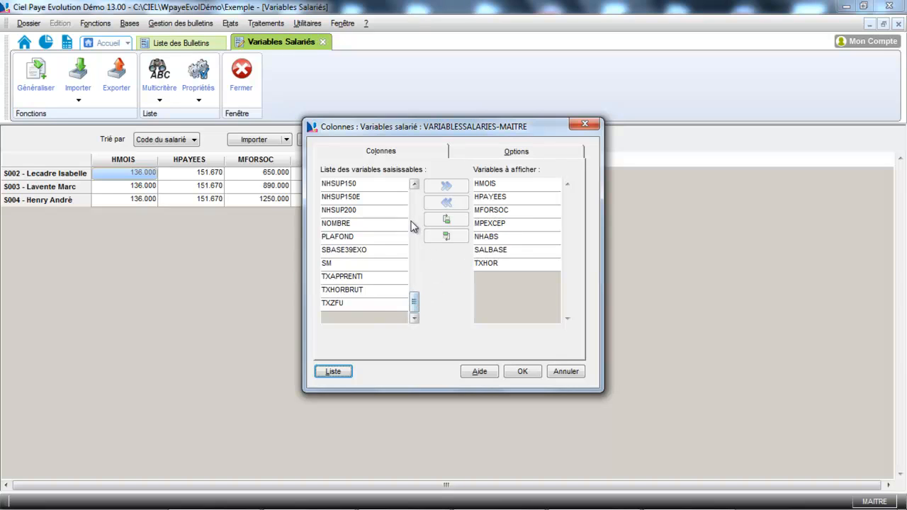
pyautogui.click(415, 184)
pyautogui.click(414, 185)
pyautogui.click(414, 184)
pyautogui.click(414, 184)
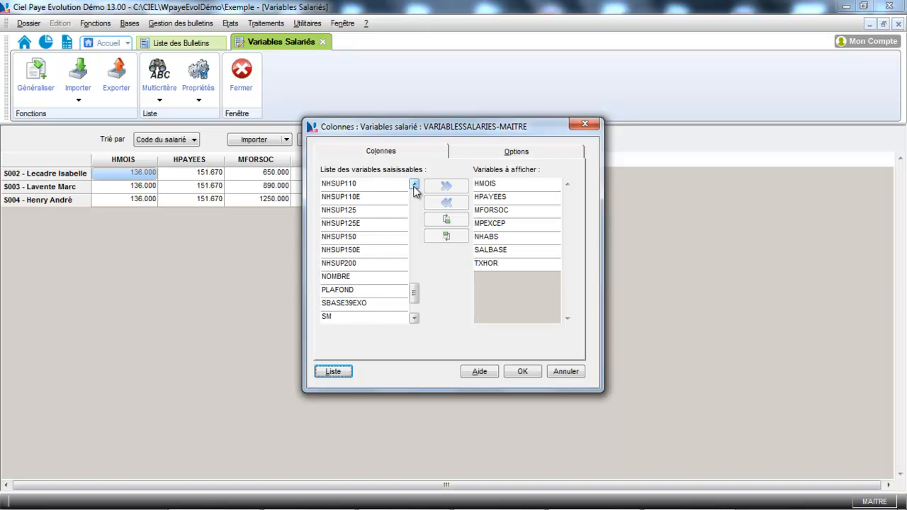
pyautogui.click(415, 185)
pyautogui.click(414, 184)
pyautogui.click(414, 184)
pyautogui.click(415, 185)
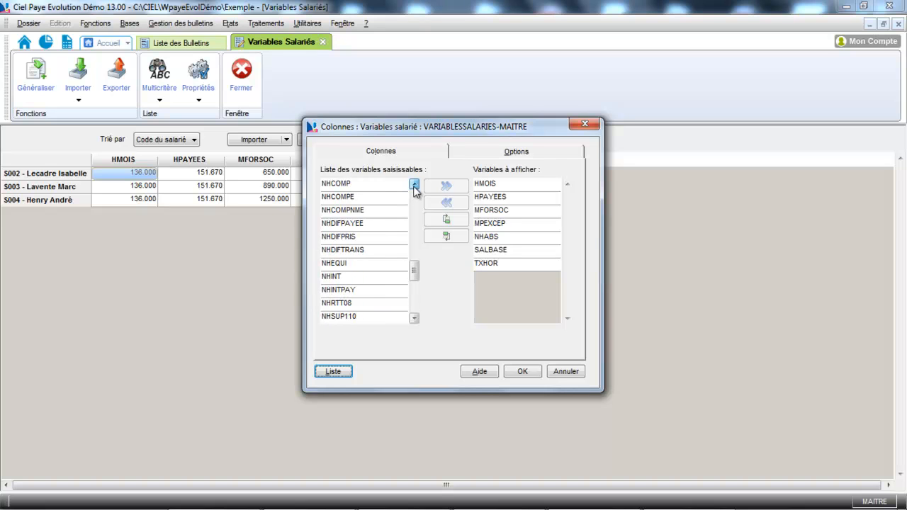
pyautogui.click(415, 184)
pyautogui.click(414, 184)
pyautogui.click(415, 184)
pyautogui.click(415, 185)
pyautogui.click(414, 185)
pyautogui.click(414, 185)
pyautogui.click(415, 184)
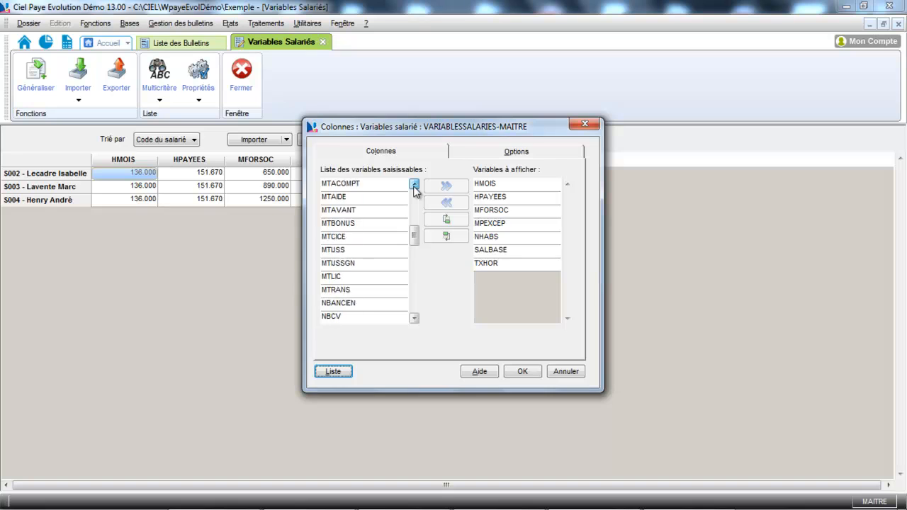
pyautogui.click(415, 184)
pyautogui.click(414, 184)
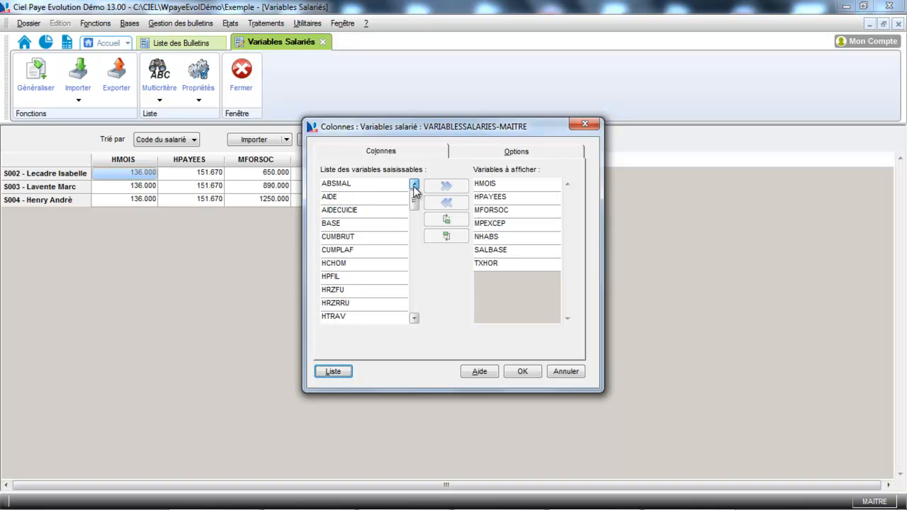
# Step: Add ABSMAL to the displayed variables, place it directly after HPAYEES, and apply the column layout
pyautogui.click(349, 186)
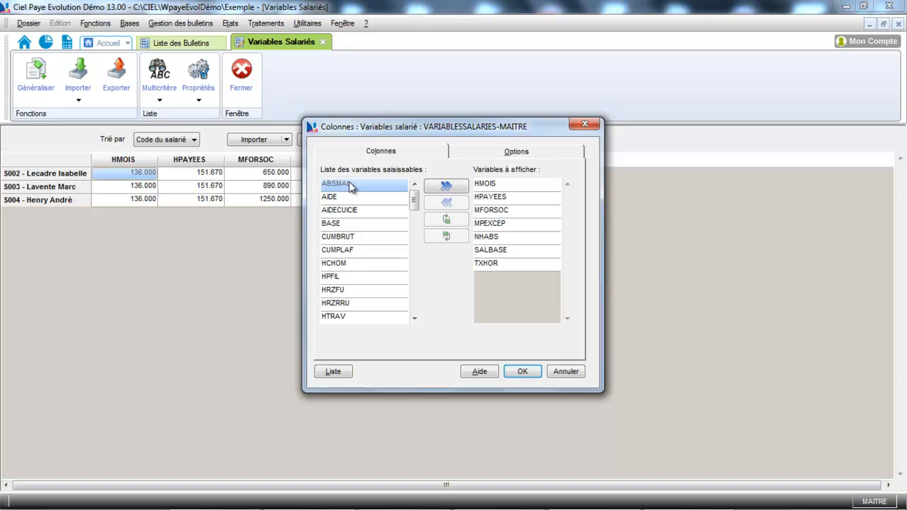
pyautogui.click(436, 186)
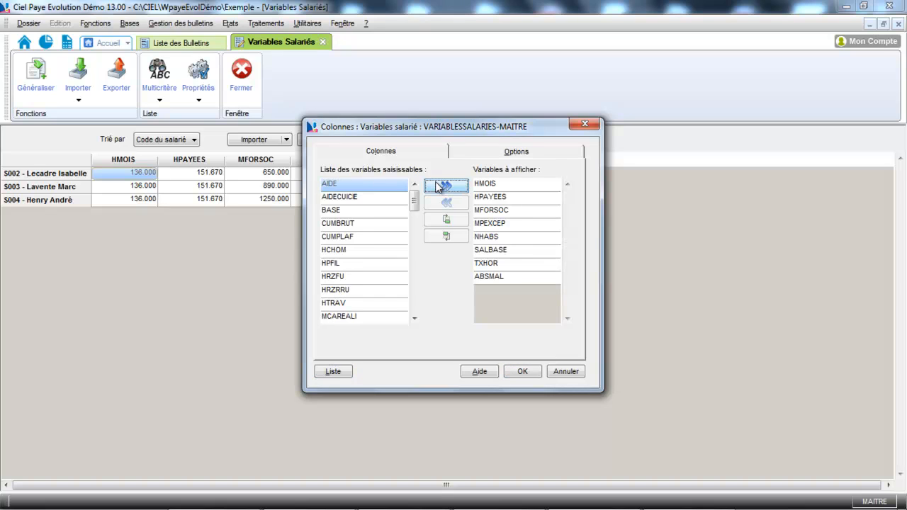
pyautogui.click(513, 276)
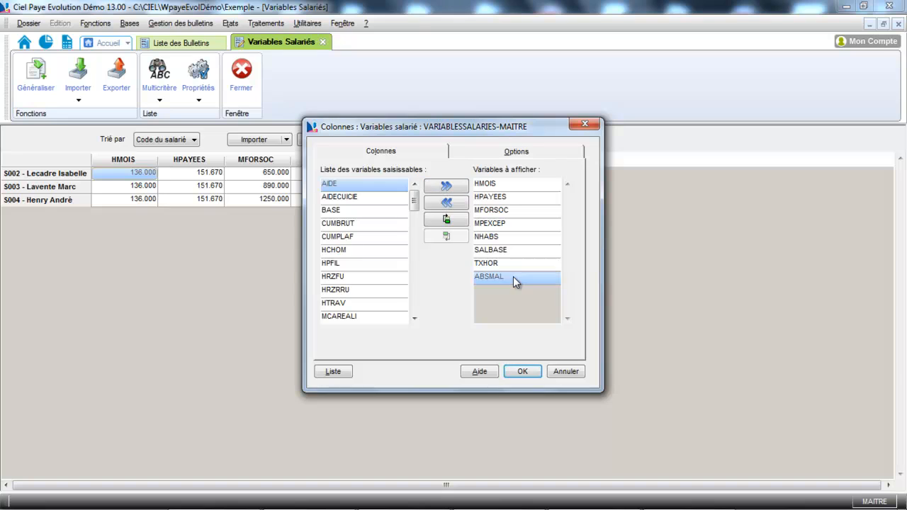
pyautogui.click(446, 219)
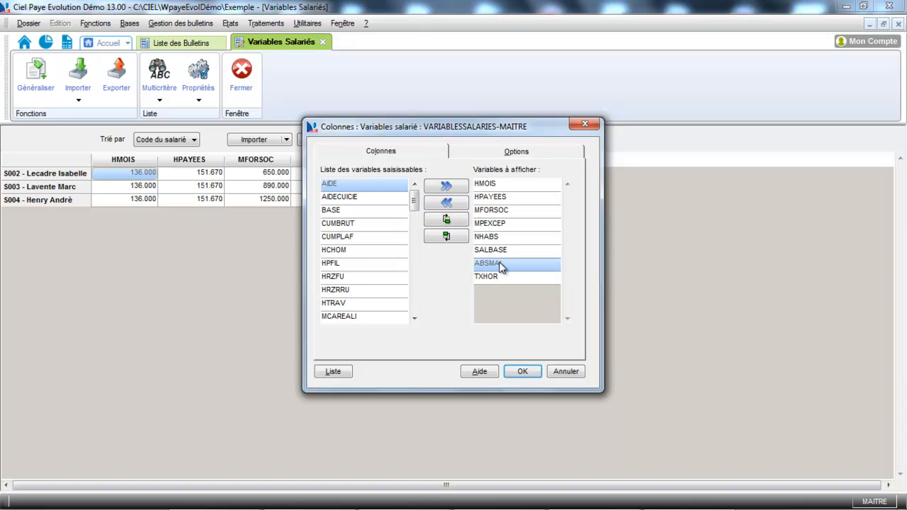
pyautogui.click(462, 219)
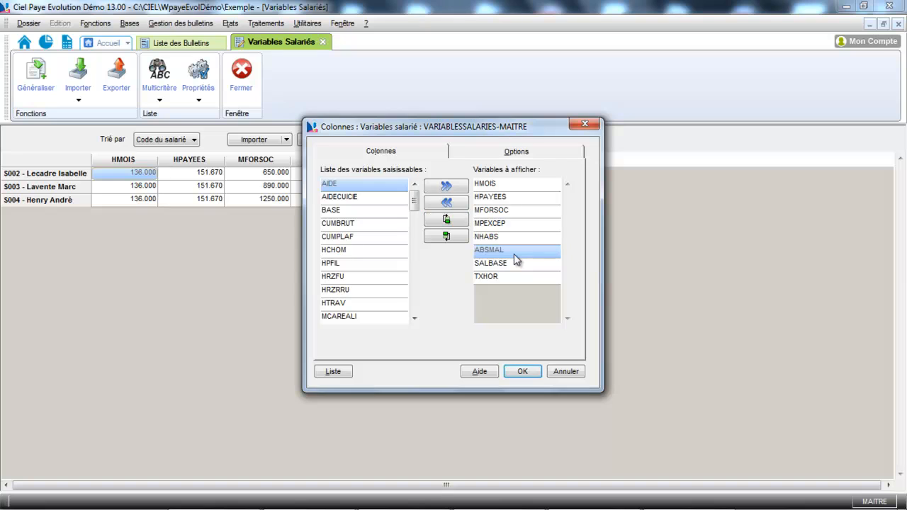
pyautogui.click(466, 224)
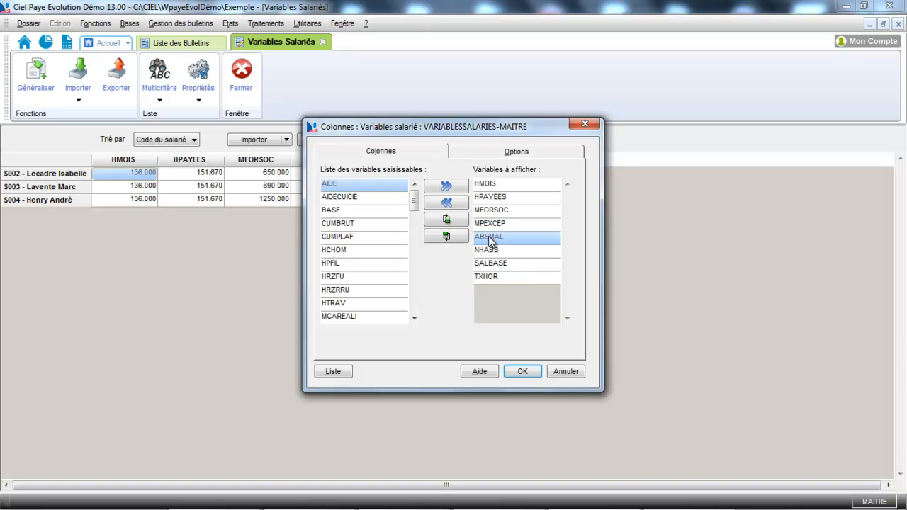
pyautogui.click(448, 222)
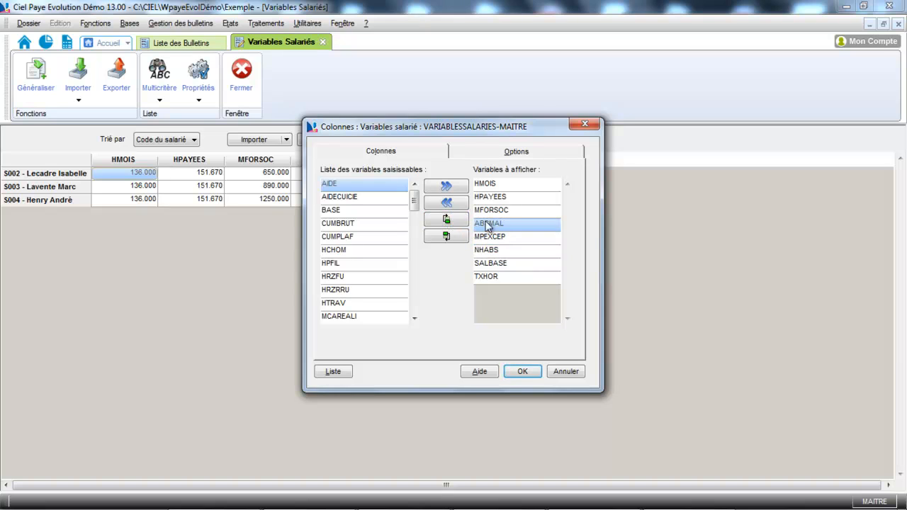
pyautogui.click(446, 219)
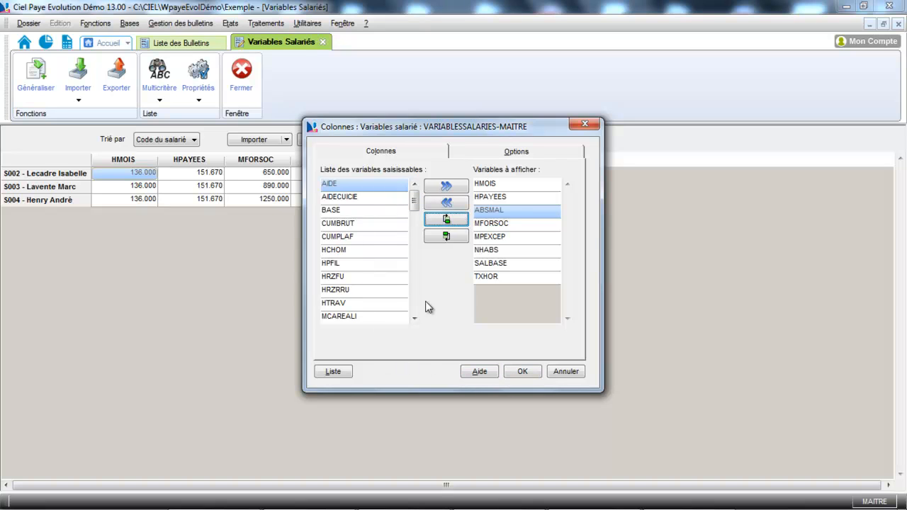
pyautogui.click(520, 372)
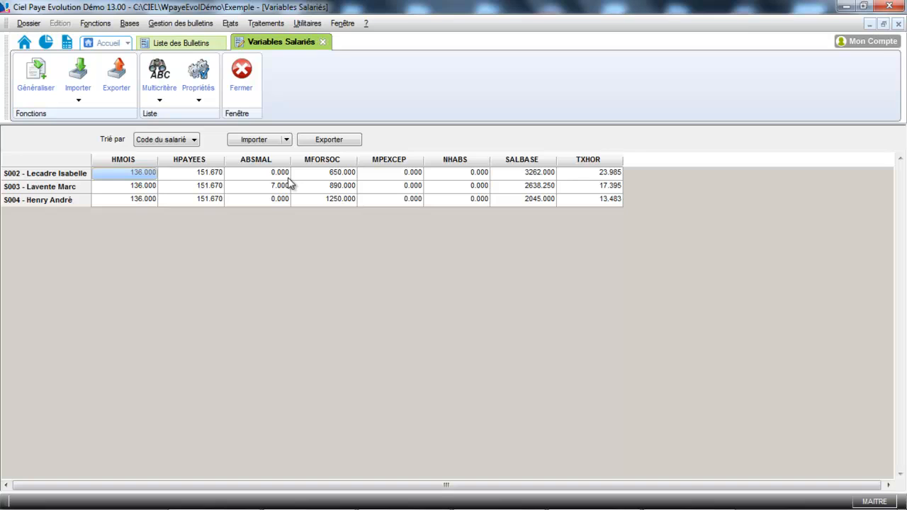
# Step: Set MPEXCEP to 100 and ABSMAL to 7 for the first listed employee, and close the variables grid
pyautogui.click(378, 177)
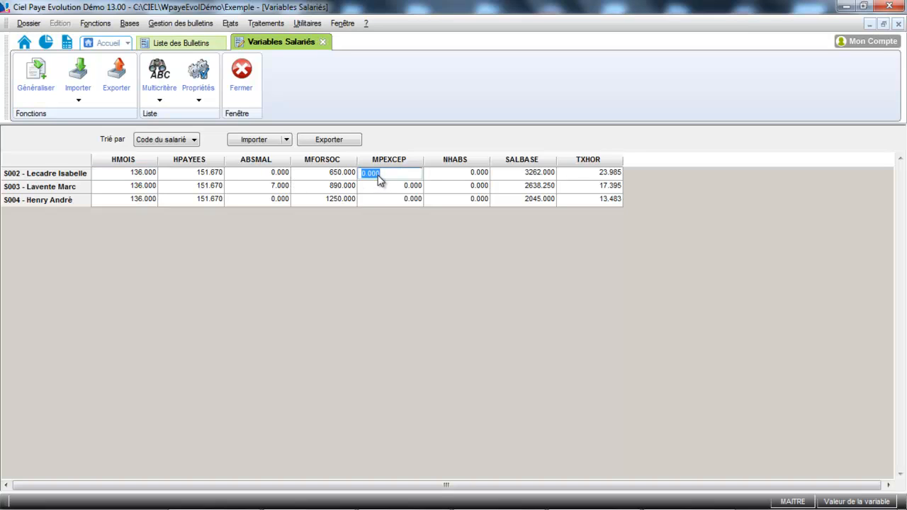
pyautogui.write('100')
pyautogui.press('Return')
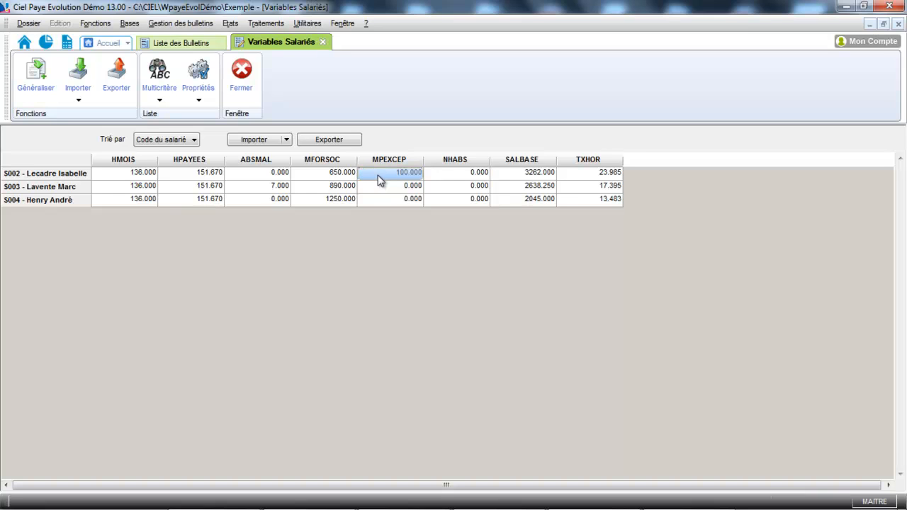
pyautogui.click(279, 175)
pyautogui.click(280, 174)
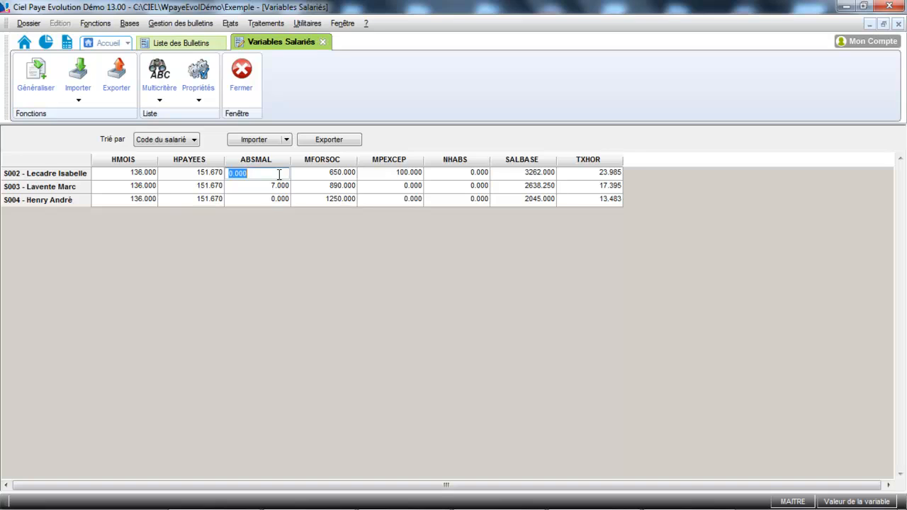
pyautogui.write('7')
pyautogui.press('Return')
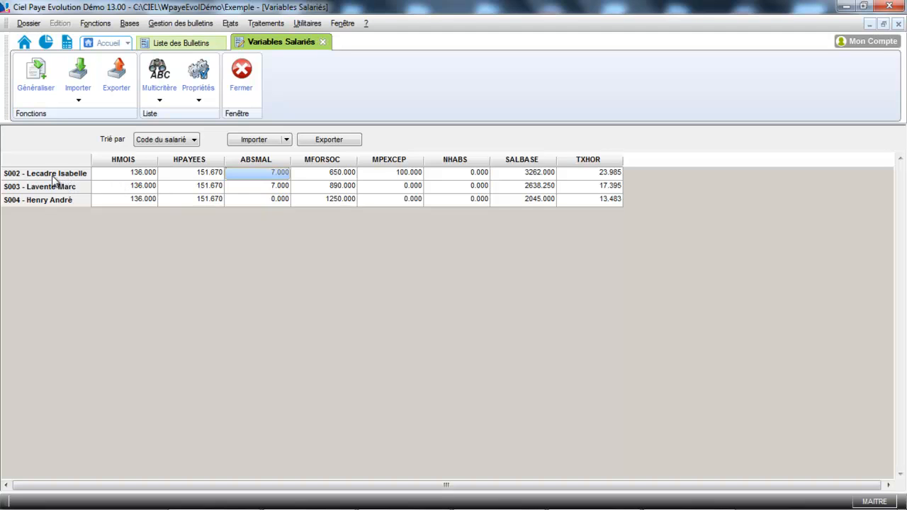
pyautogui.click(241, 83)
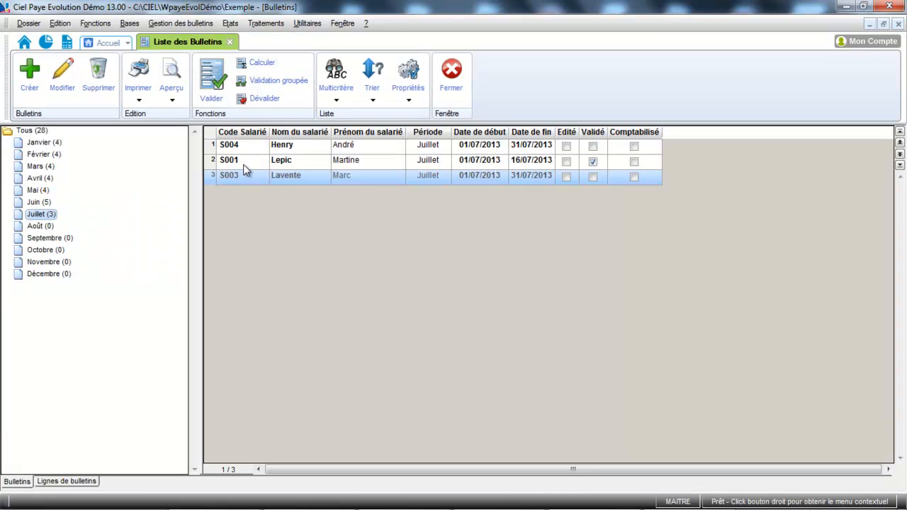
# Step: Create a Juillet payslip from the previous payslip (Bulletin précédent) for the first employee in the creation list
pyautogui.click(30, 83)
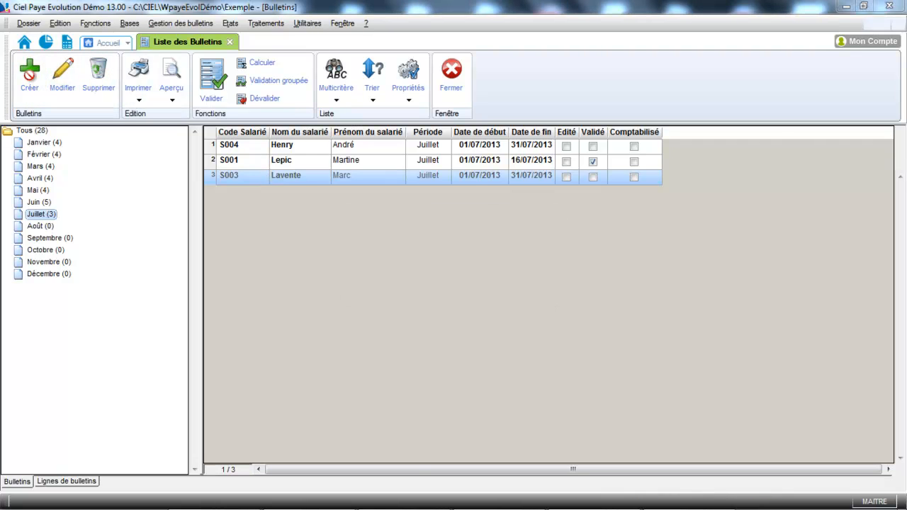
pyautogui.click(334, 133)
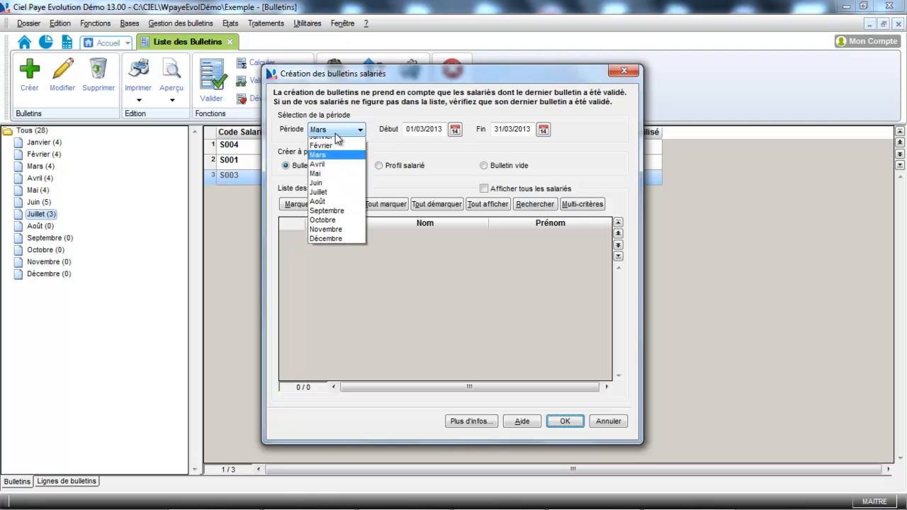
pyautogui.click(332, 198)
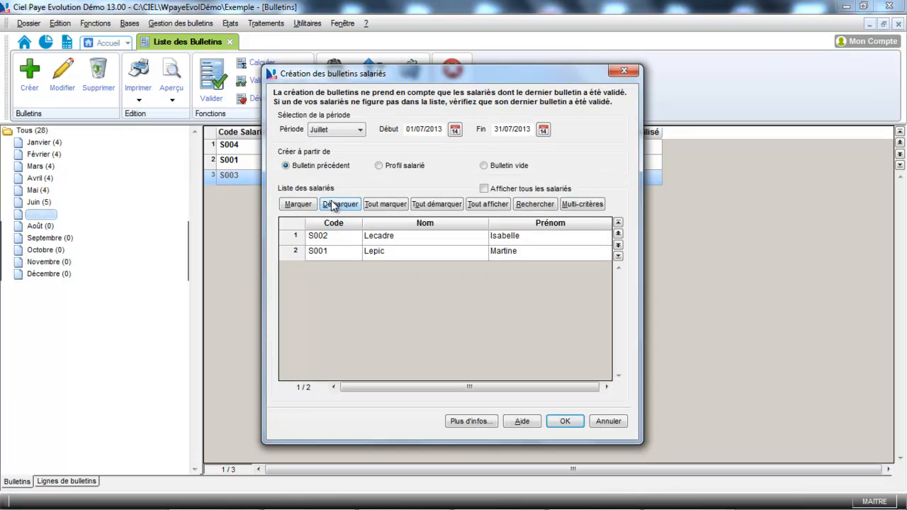
pyautogui.click(338, 237)
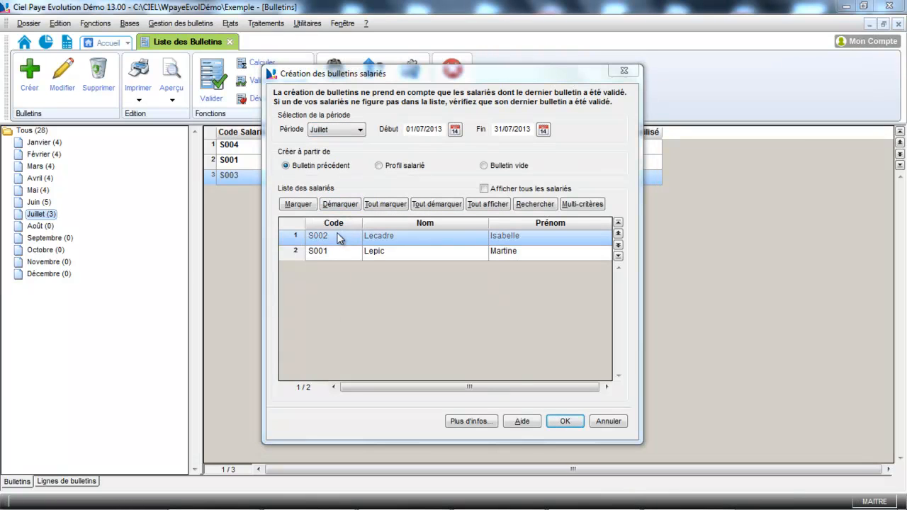
pyautogui.doubleClick(309, 235)
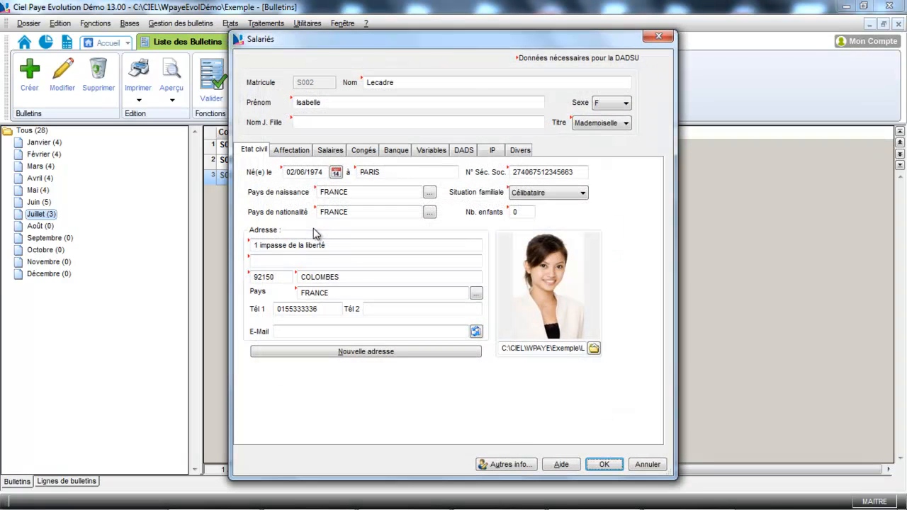
pyautogui.click(647, 464)
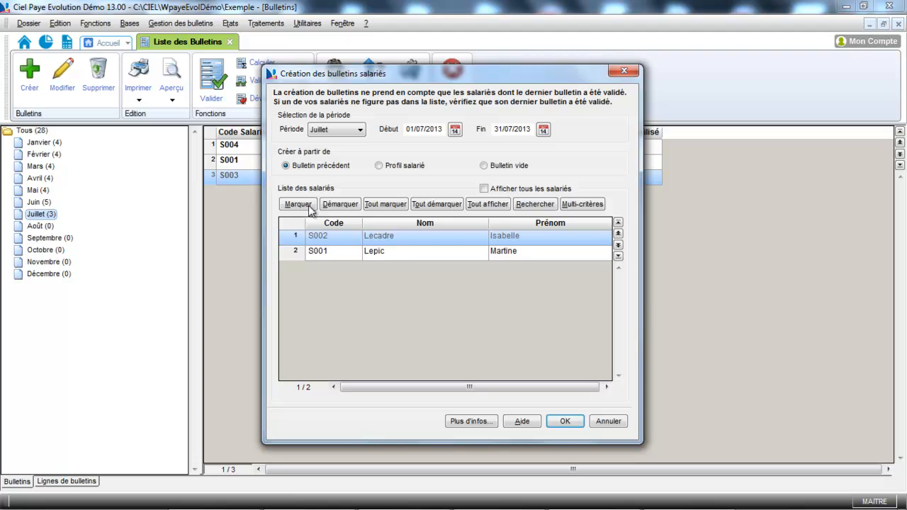
pyautogui.click(565, 421)
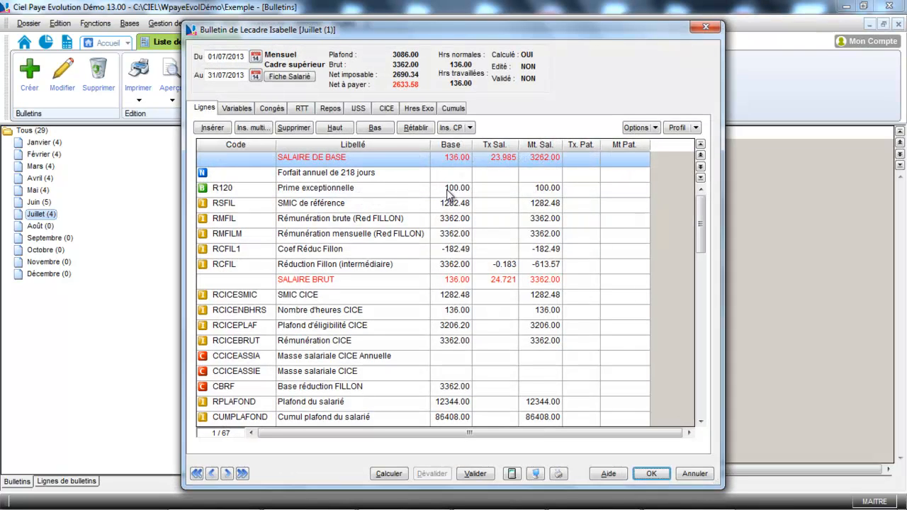
# Step: Insert a blank payslip line directly before RSFIL and filter its selectable elements with the Rubriques multi-criteria format
pyautogui.click(259, 237)
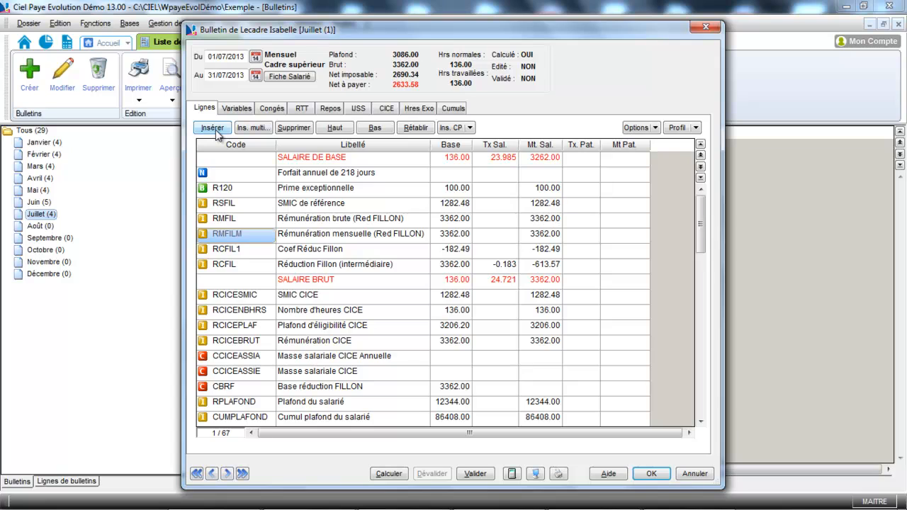
pyautogui.click(228, 205)
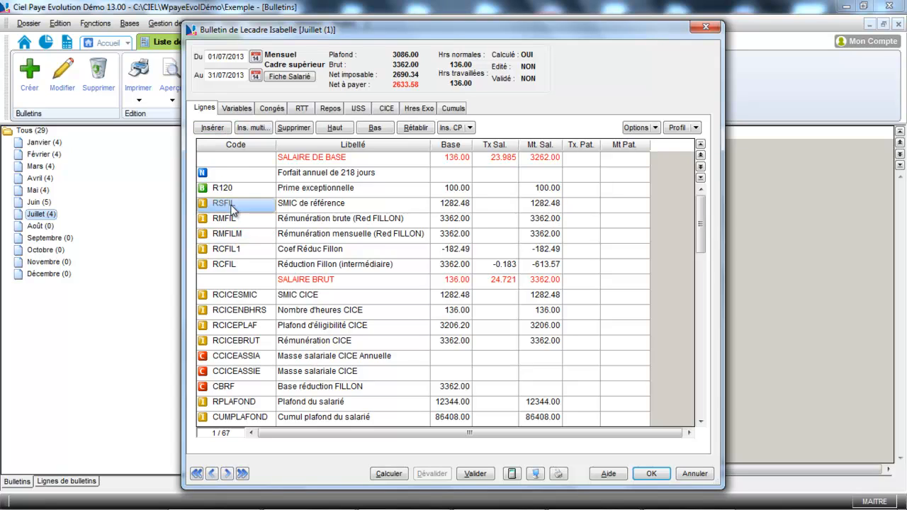
pyautogui.click(211, 127)
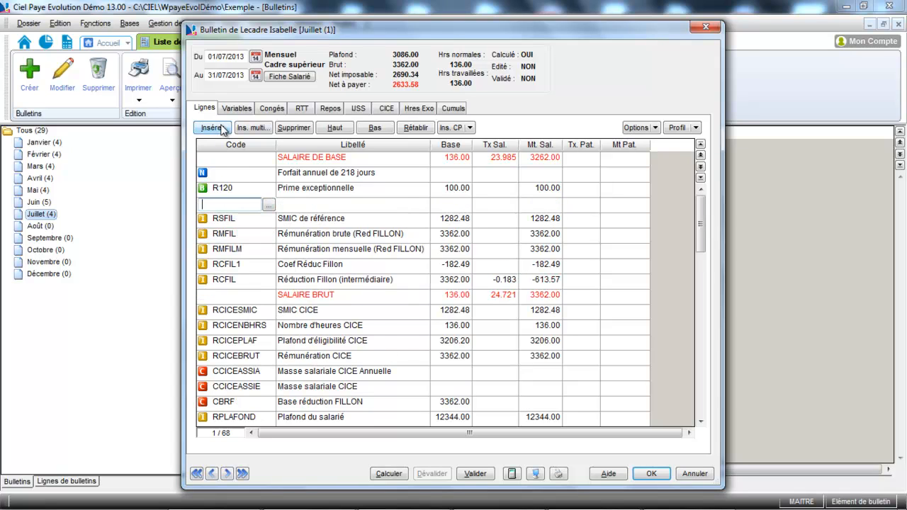
pyautogui.click(269, 204)
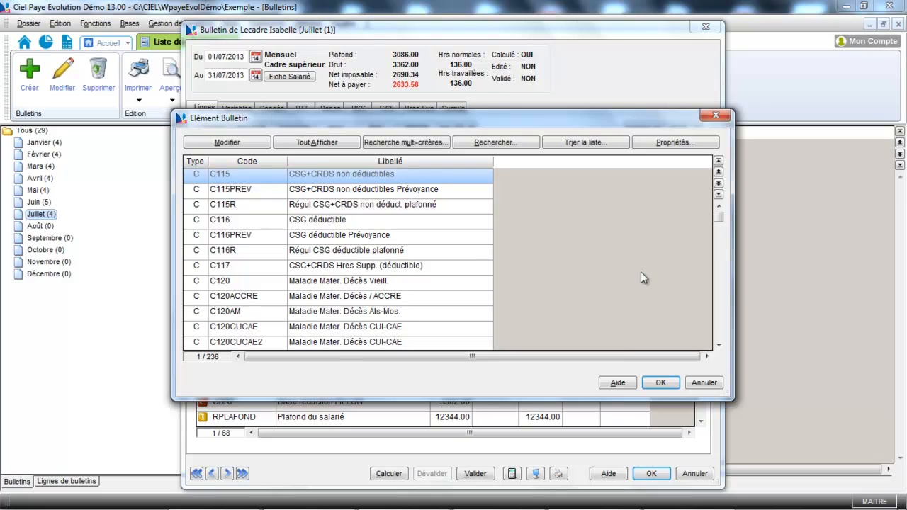
pyautogui.click(406, 142)
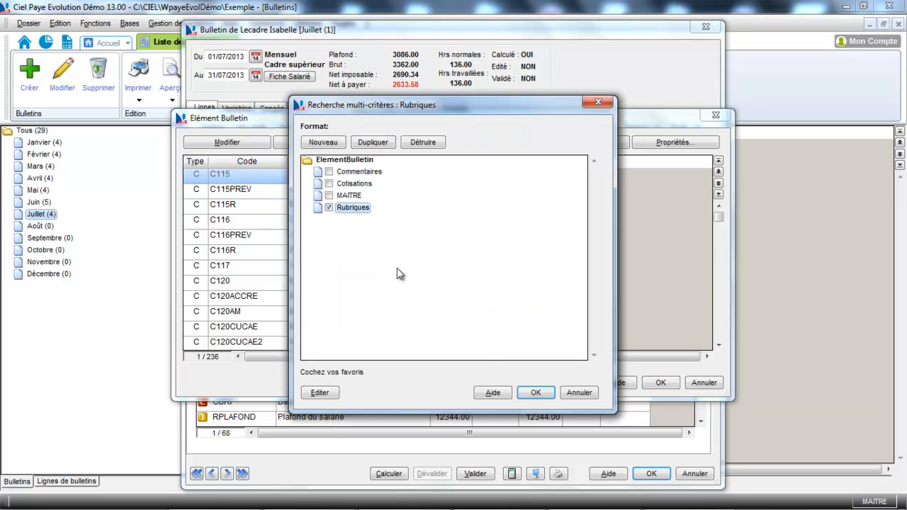
pyautogui.click(540, 393)
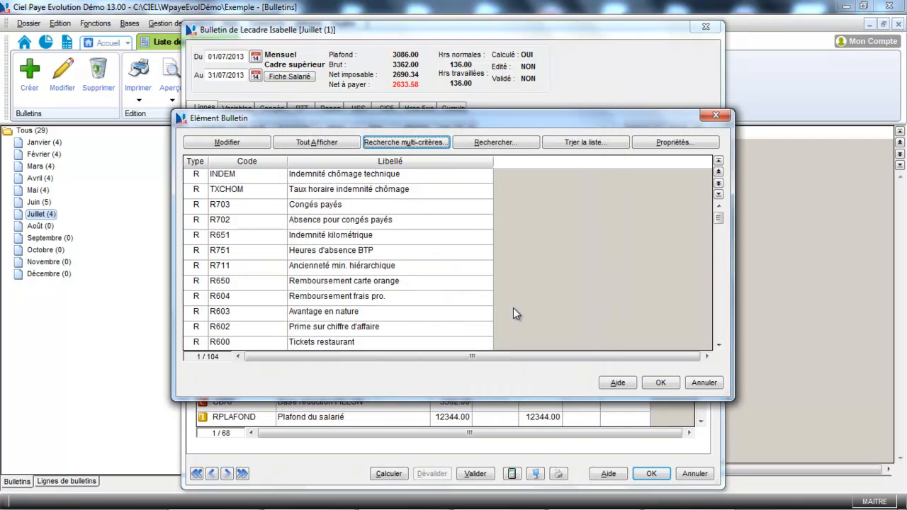
# Step: Assign RUB002 (Heures d'absence maladie) to the new payslip line and save the payslip
pyautogui.click(719, 344)
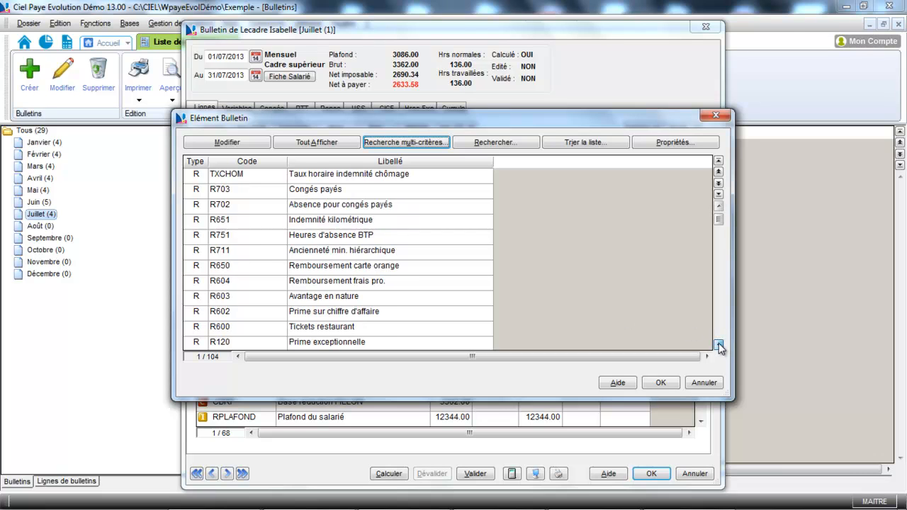
pyautogui.click(718, 345)
pyautogui.click(718, 344)
pyautogui.click(718, 345)
pyautogui.click(718, 345)
pyautogui.click(719, 344)
pyautogui.click(719, 344)
pyautogui.click(718, 344)
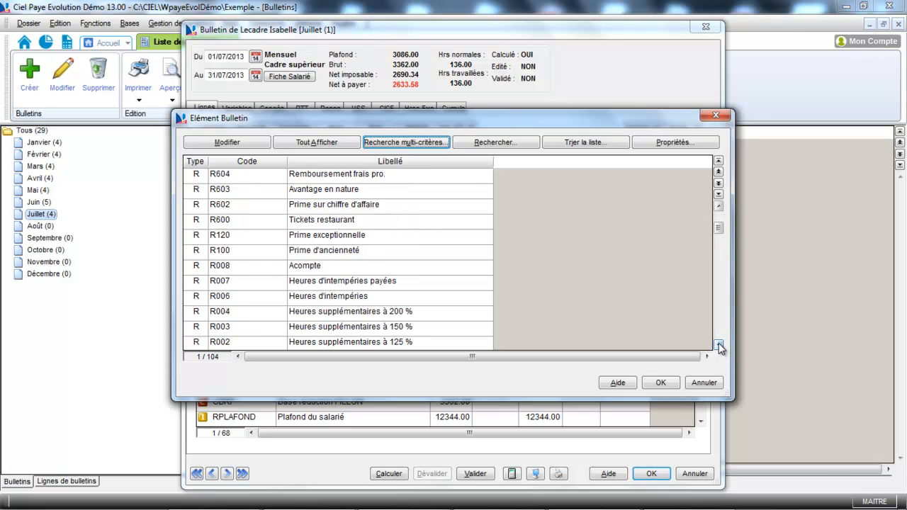
pyautogui.click(719, 344)
pyautogui.click(718, 345)
pyautogui.click(718, 345)
pyautogui.click(718, 344)
pyautogui.click(718, 345)
pyautogui.click(718, 344)
pyautogui.click(718, 344)
pyautogui.click(718, 345)
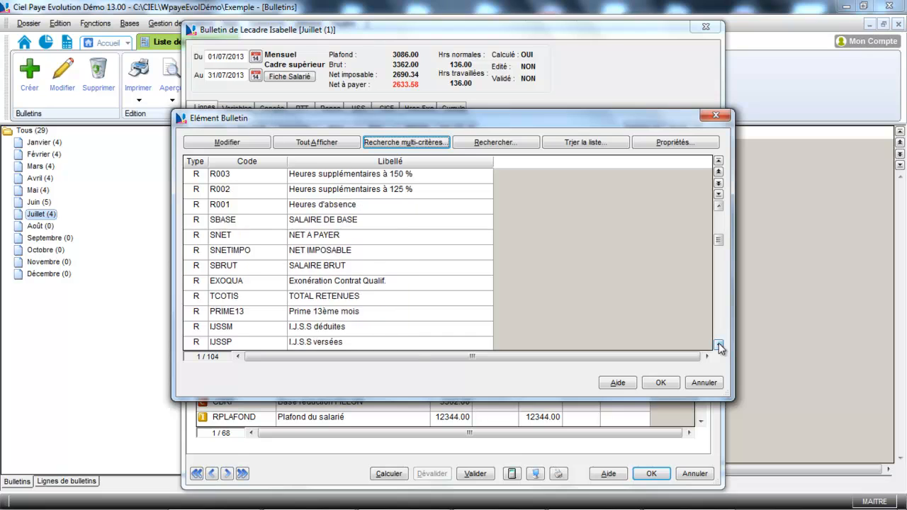
pyautogui.click(718, 344)
pyautogui.click(718, 344)
pyautogui.click(718, 344)
pyautogui.click(719, 344)
pyautogui.click(719, 344)
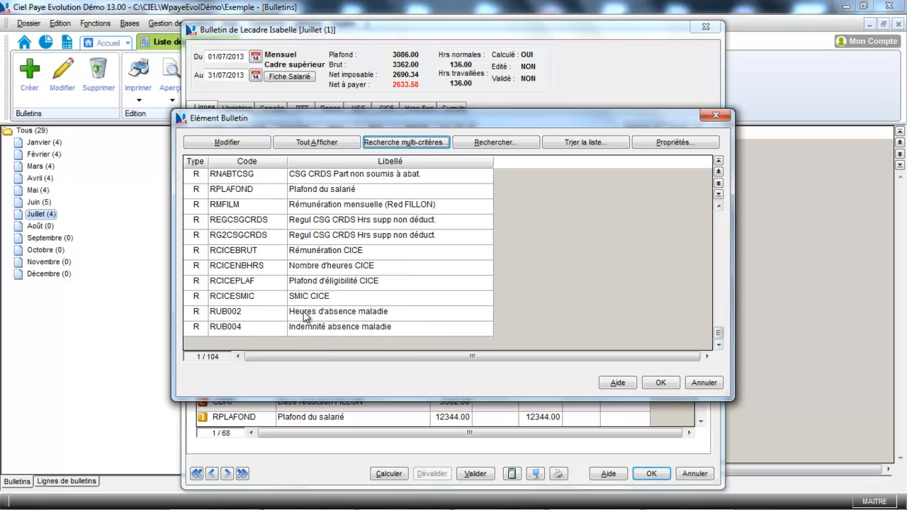
pyautogui.click(275, 313)
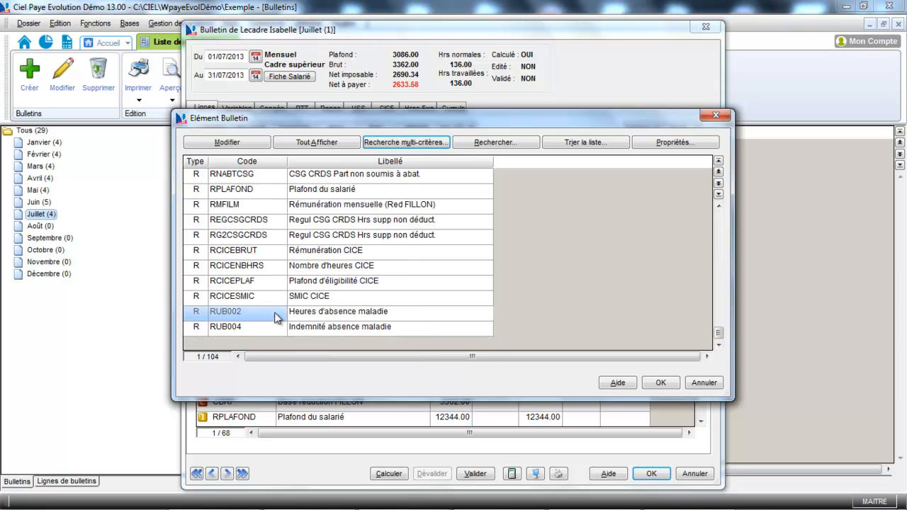
pyautogui.click(657, 382)
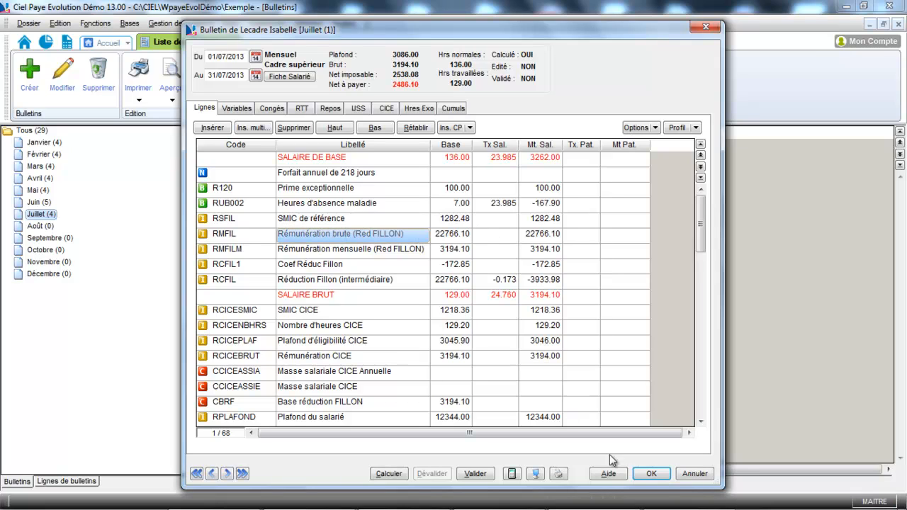
pyautogui.click(651, 475)
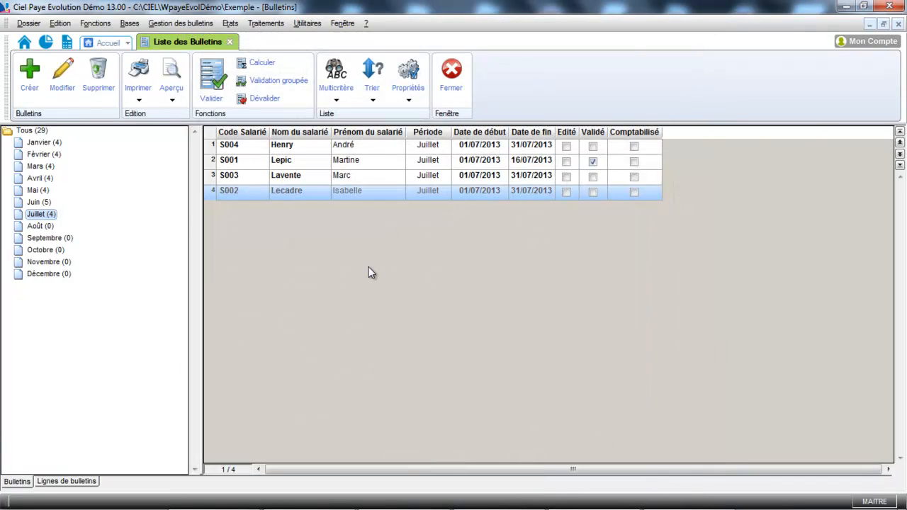
pyautogui.click(183, 23)
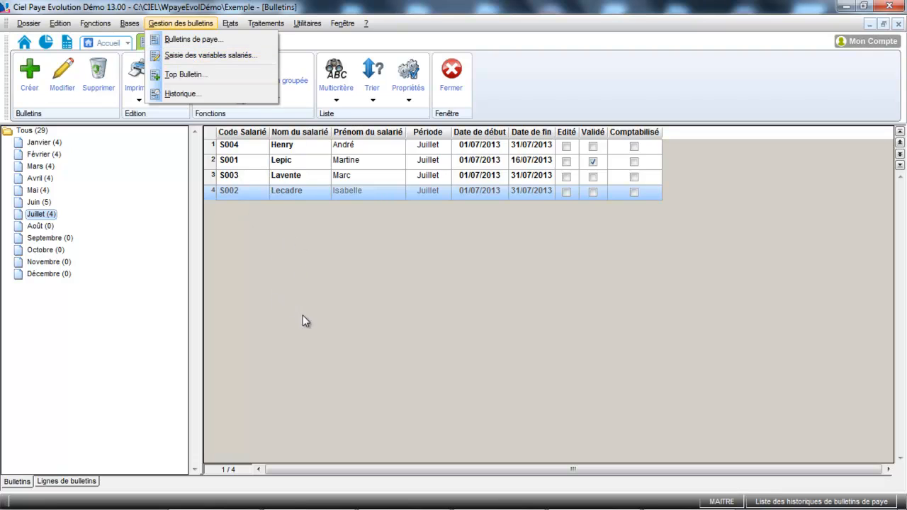
pyautogui.click(322, 266)
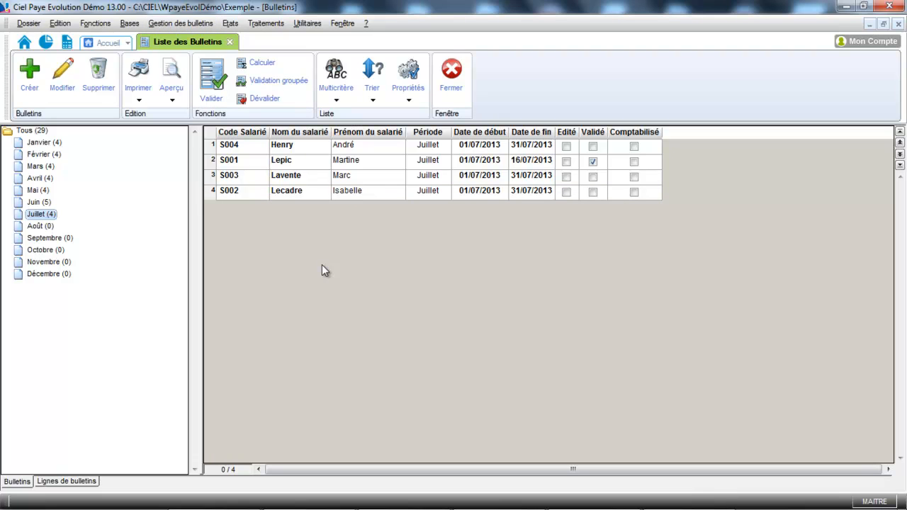